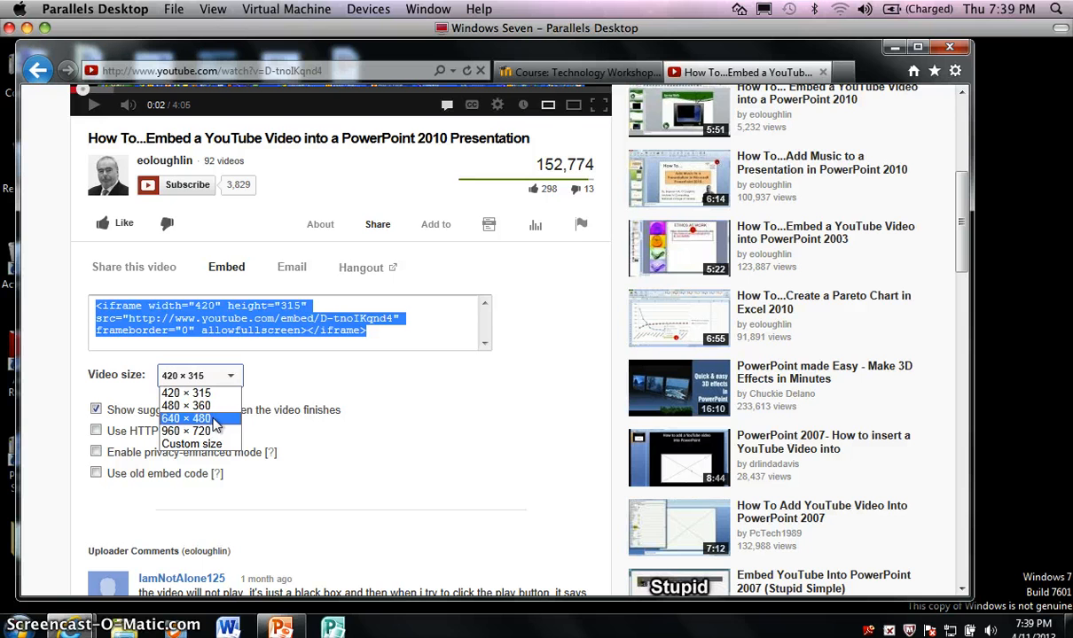
# Set the video's embed code to 640 × 480 with suggested videos off and old embed code on, and copy the whole code.
pyautogui.click(213, 420)
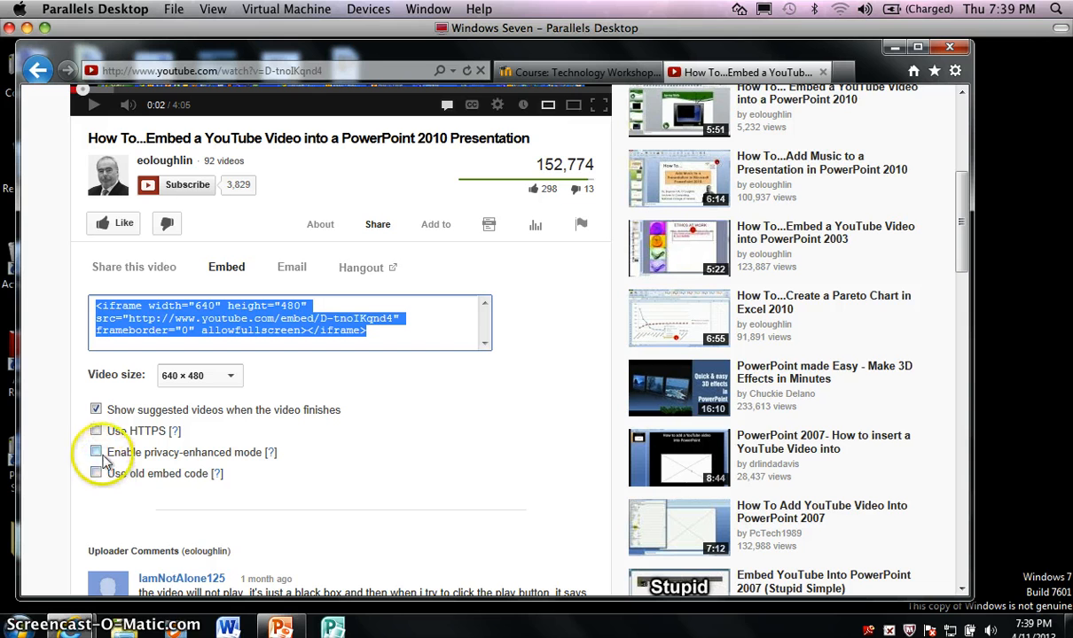
pyautogui.click(96, 409)
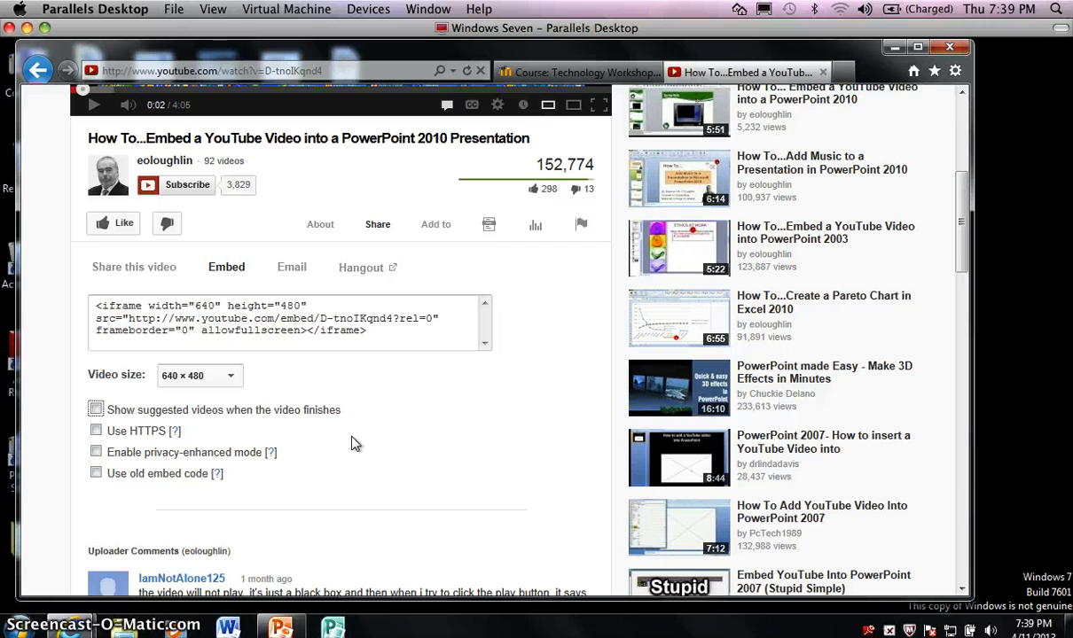
pyautogui.click(97, 474)
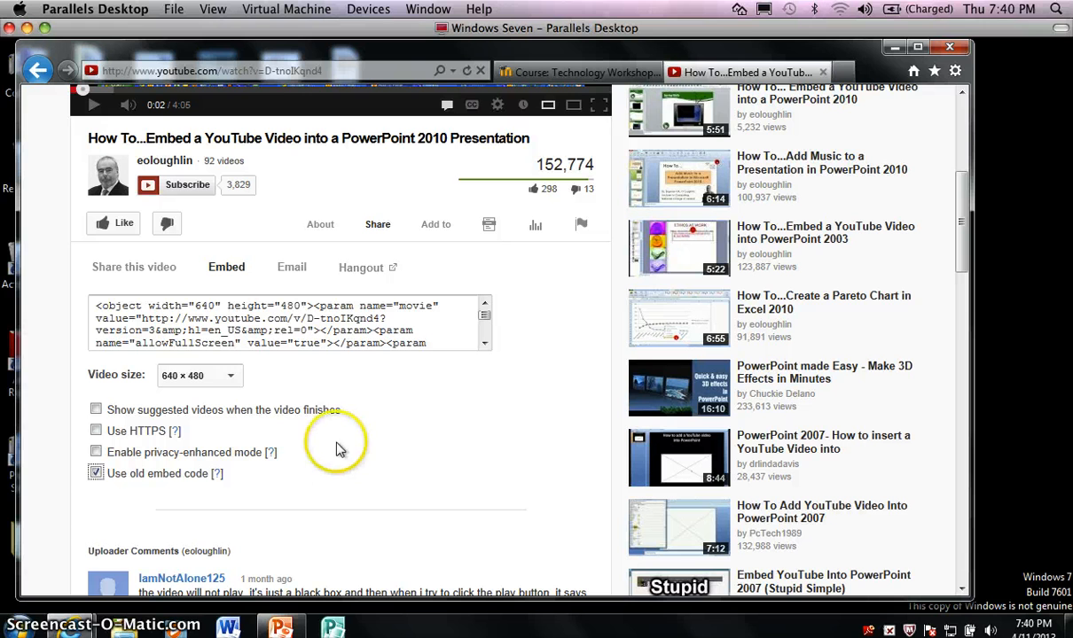
pyautogui.moveTo(97, 305); pyautogui.dragTo(493, 384)
pyautogui.hotkey('ctrl', 'c')
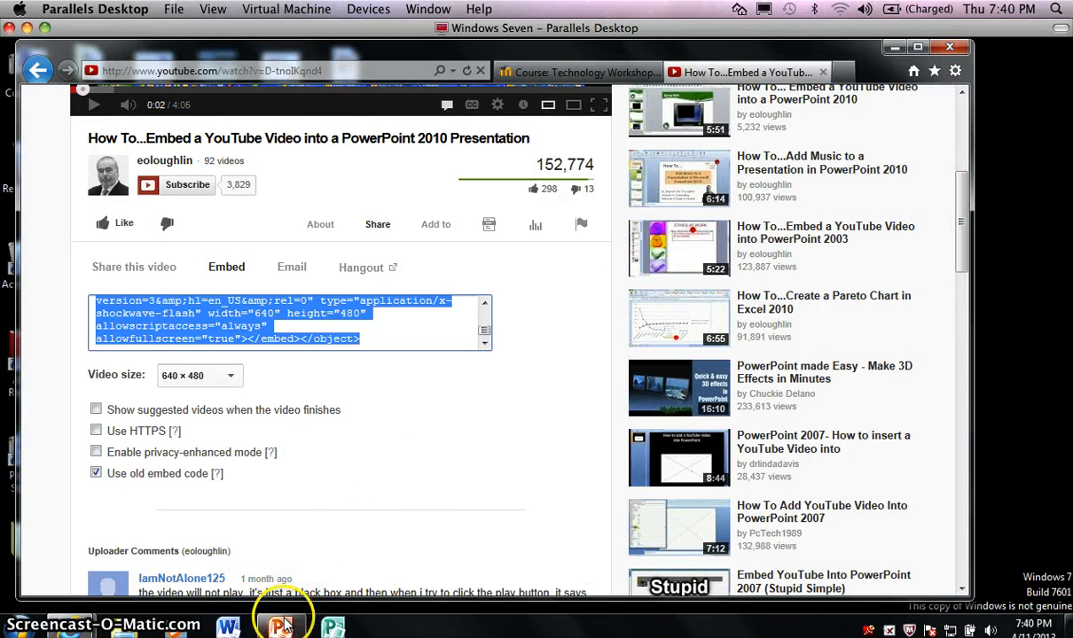
# Switch to the Session 1 presentation in PowerPoint and open slide 5 with the YouTube logo.
pyautogui.moveTo(284, 627)
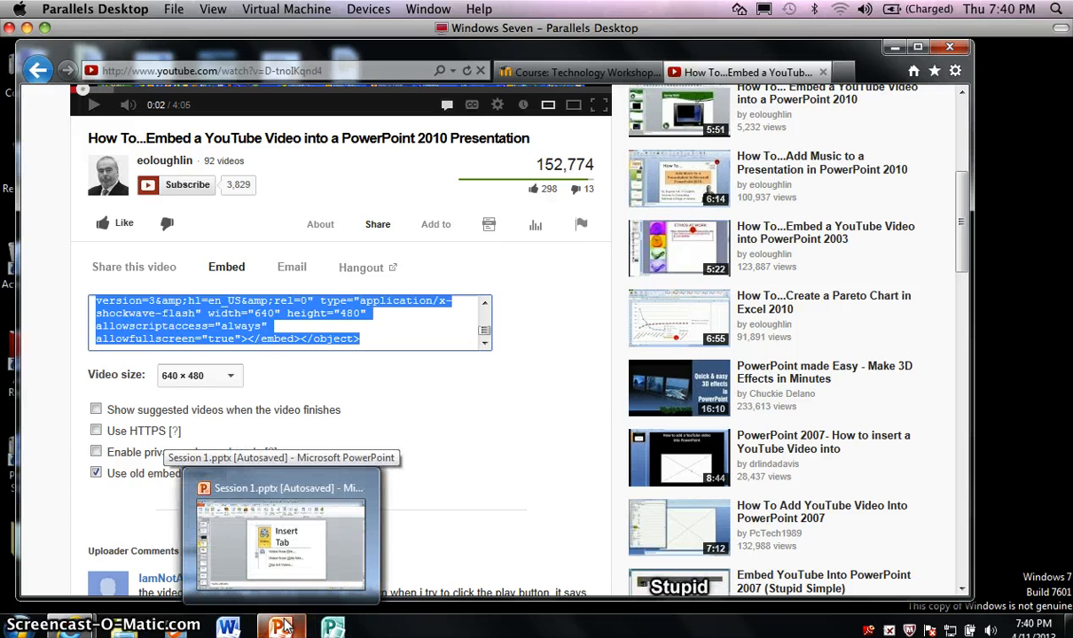
pyautogui.click(283, 627)
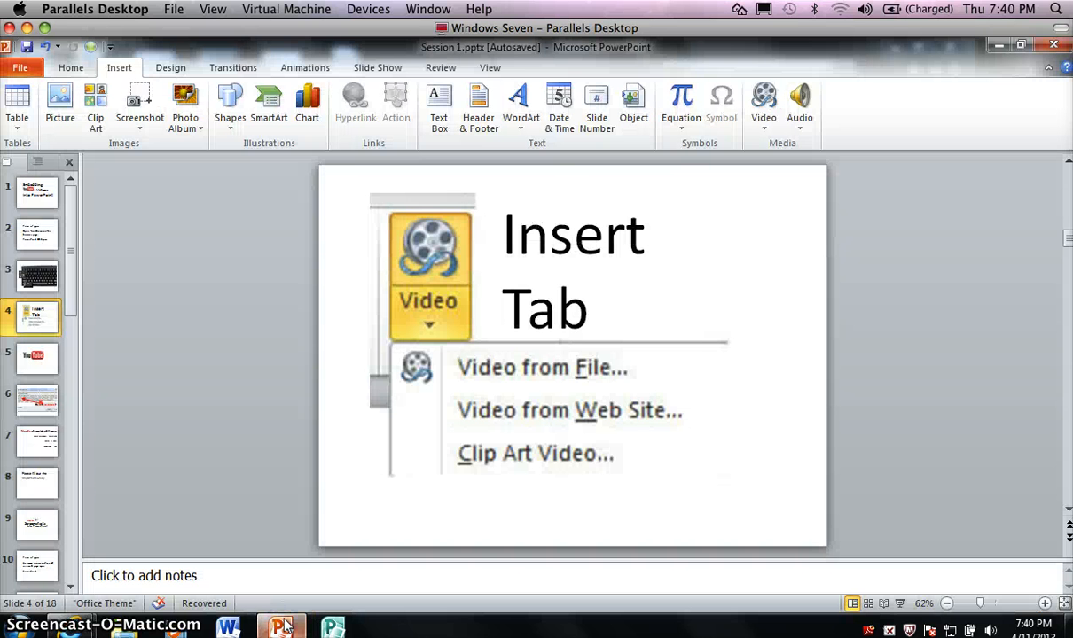
pyautogui.click(44, 363)
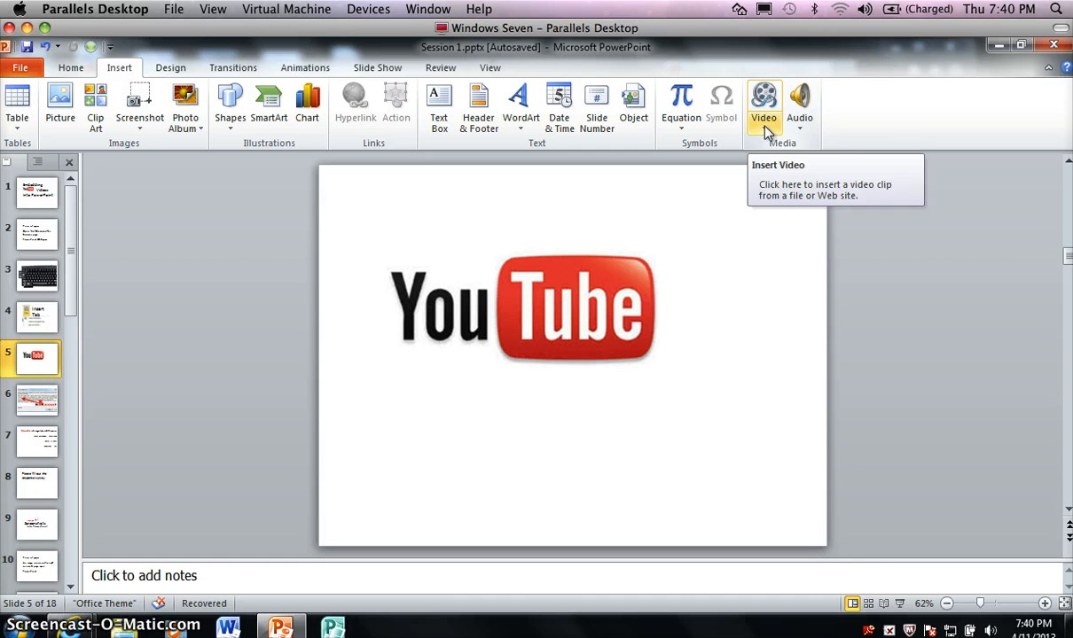
pyautogui.click(764, 128)
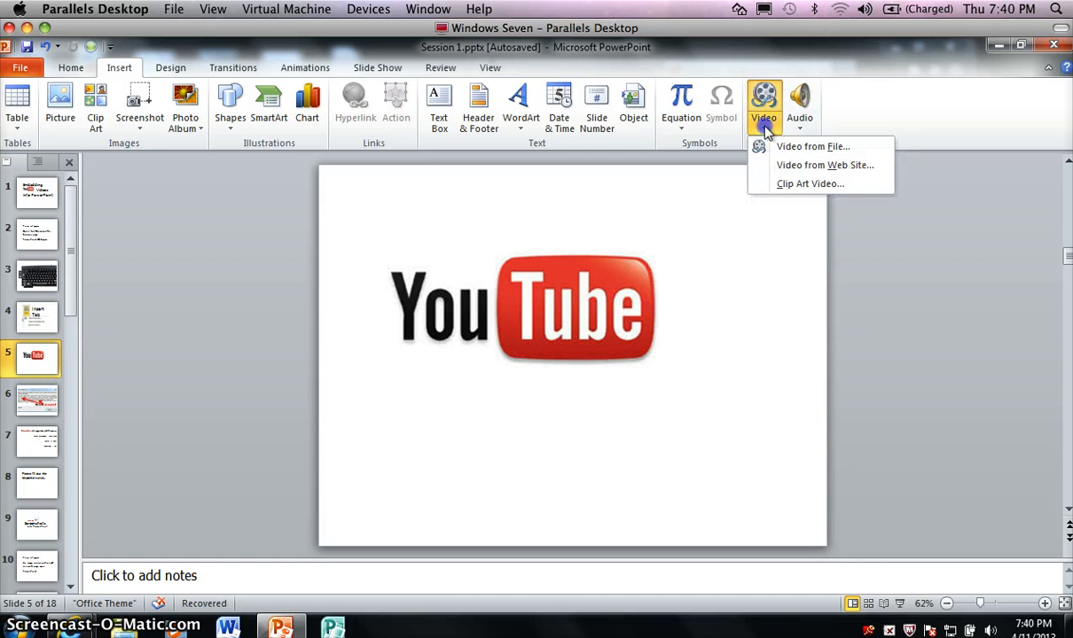
pyautogui.click(797, 165)
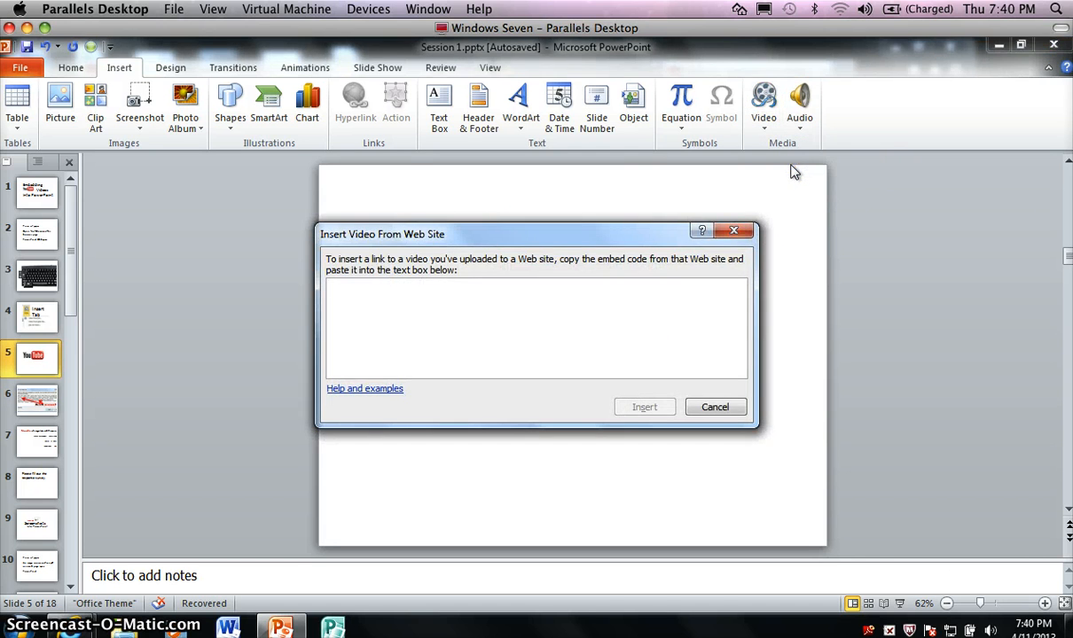
pyautogui.click(551, 230)
pyautogui.moveTo(552, 232); pyautogui.dragTo(574, 211)
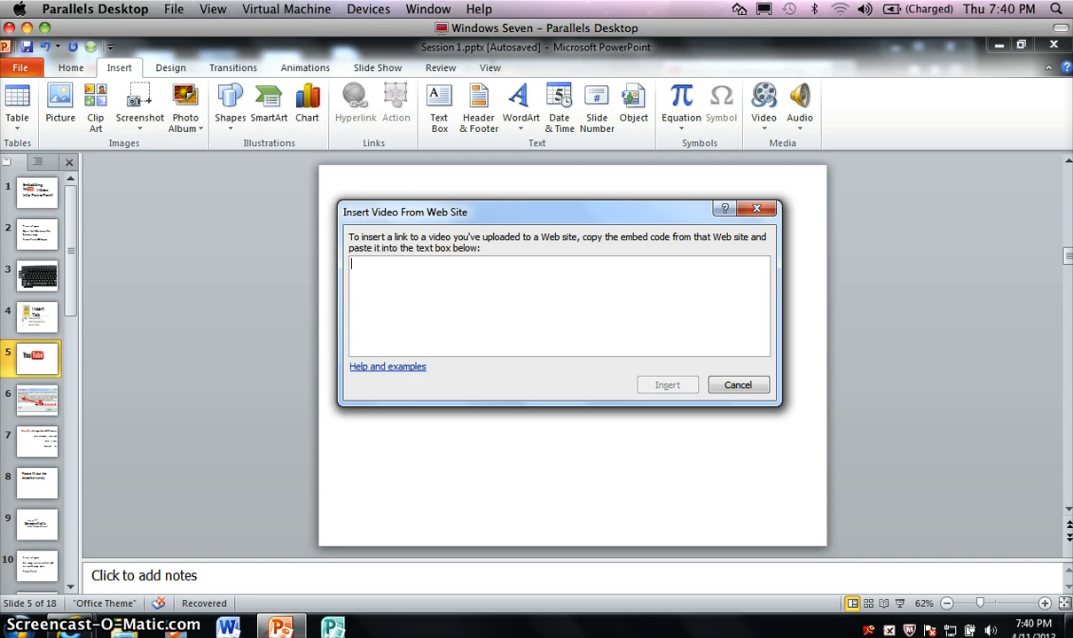
pyautogui.hotkey('ctrl', 'v')
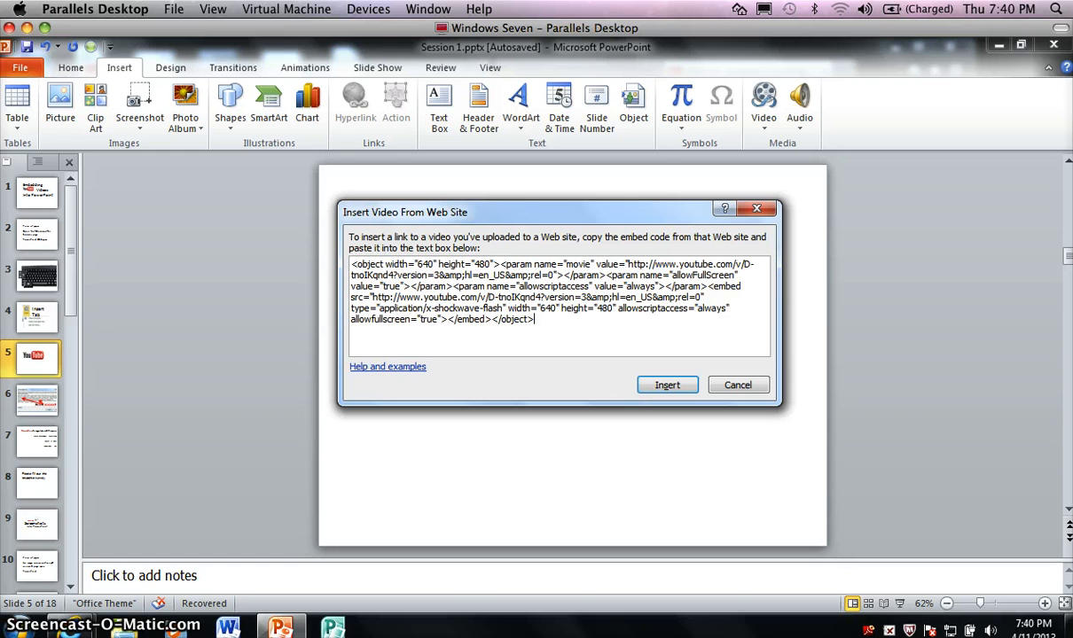
pyautogui.moveTo(573, 214)
pyautogui.mouseDown()
pyautogui.moveTo(539, 185)
pyautogui.moveTo(565, 181)
pyautogui.moveTo(580, 195)
pyautogui.mouseUp()
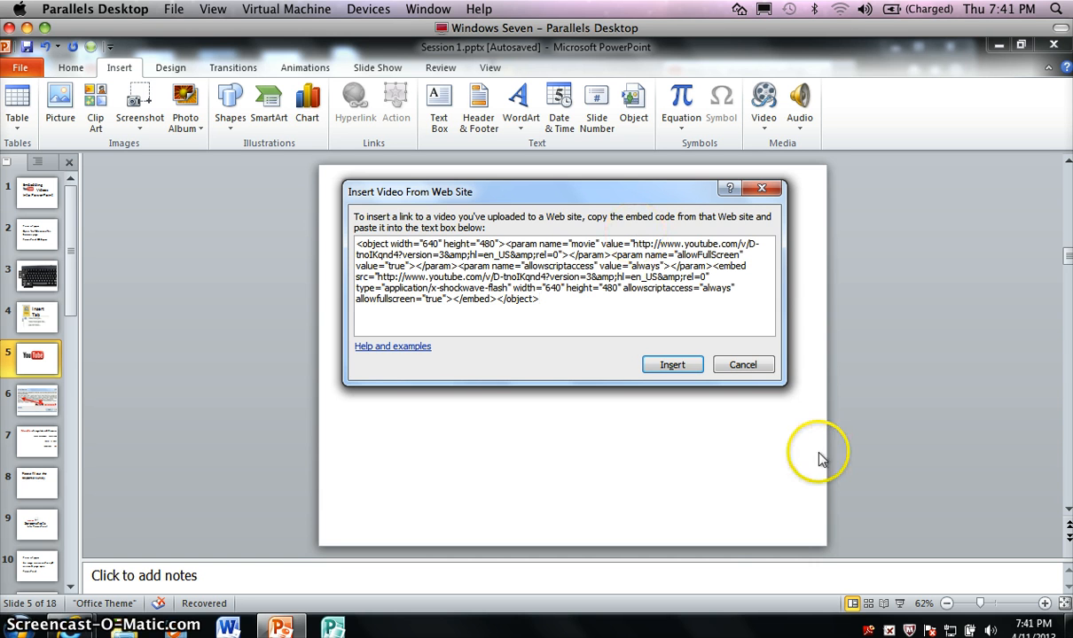
pyautogui.click(743, 366)
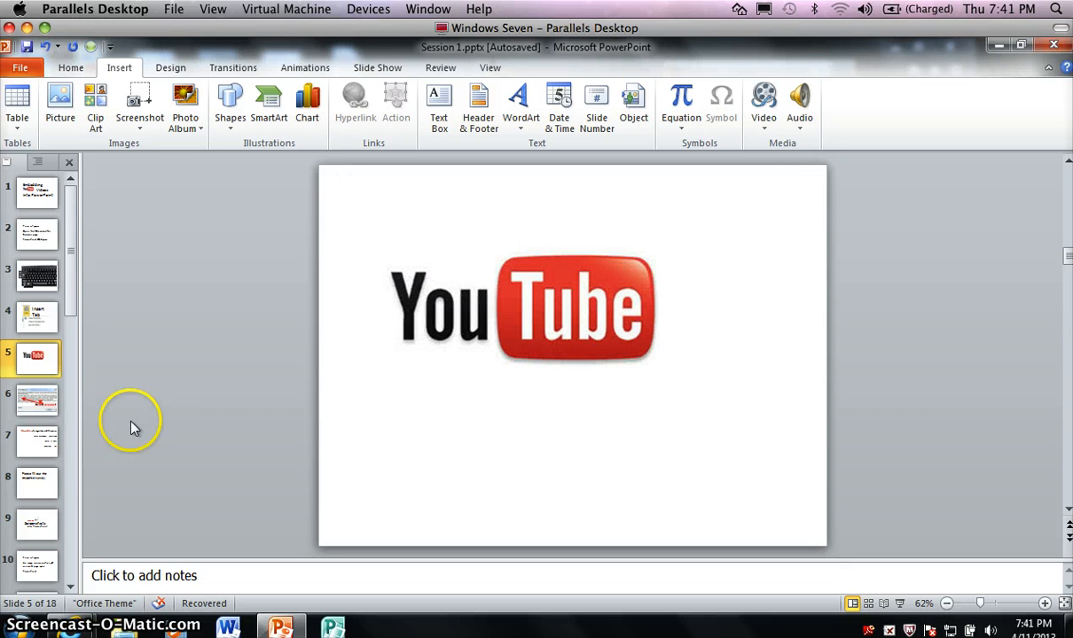
# On slide 6, move the screenshot of the Insert Video From Web Site dialog slightly up and to the left.
pyautogui.click(40, 399)
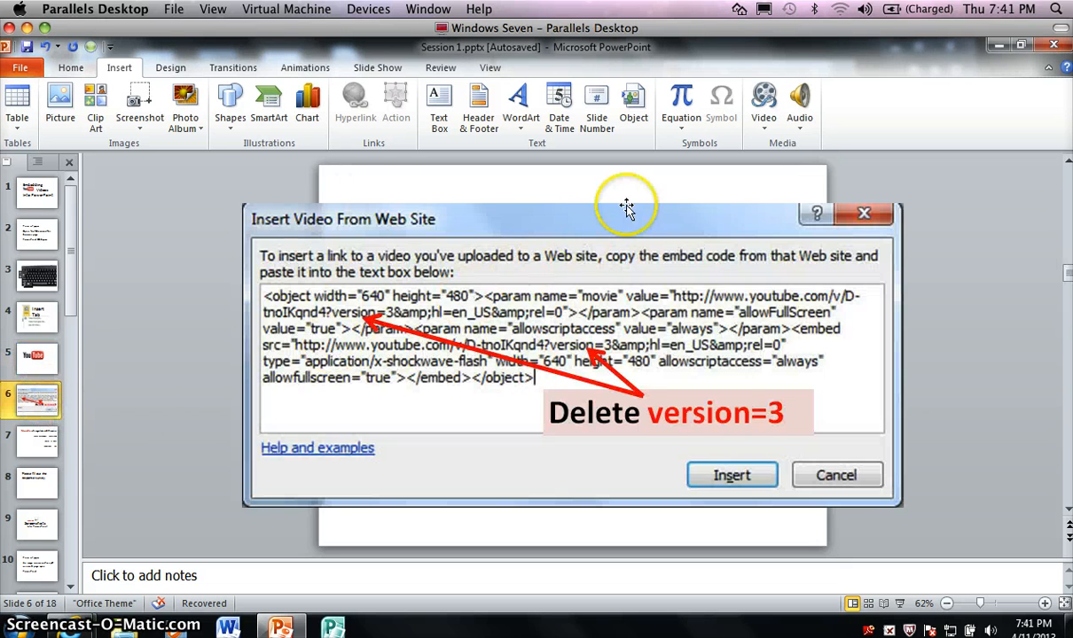
pyautogui.moveTo(618, 223); pyautogui.dragTo(601, 204)
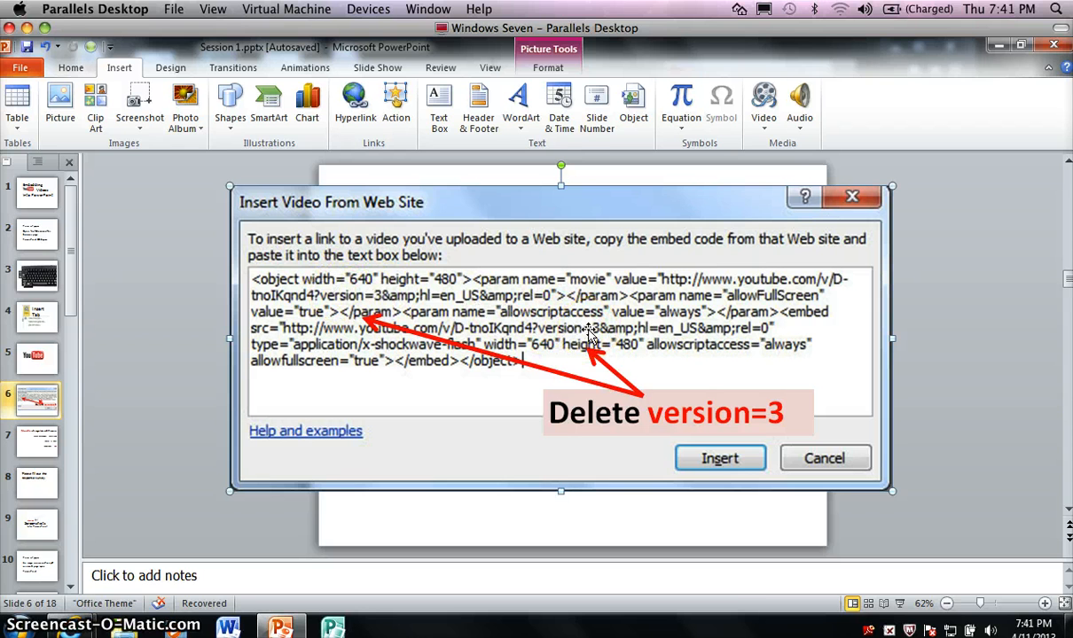
pyautogui.click(634, 404)
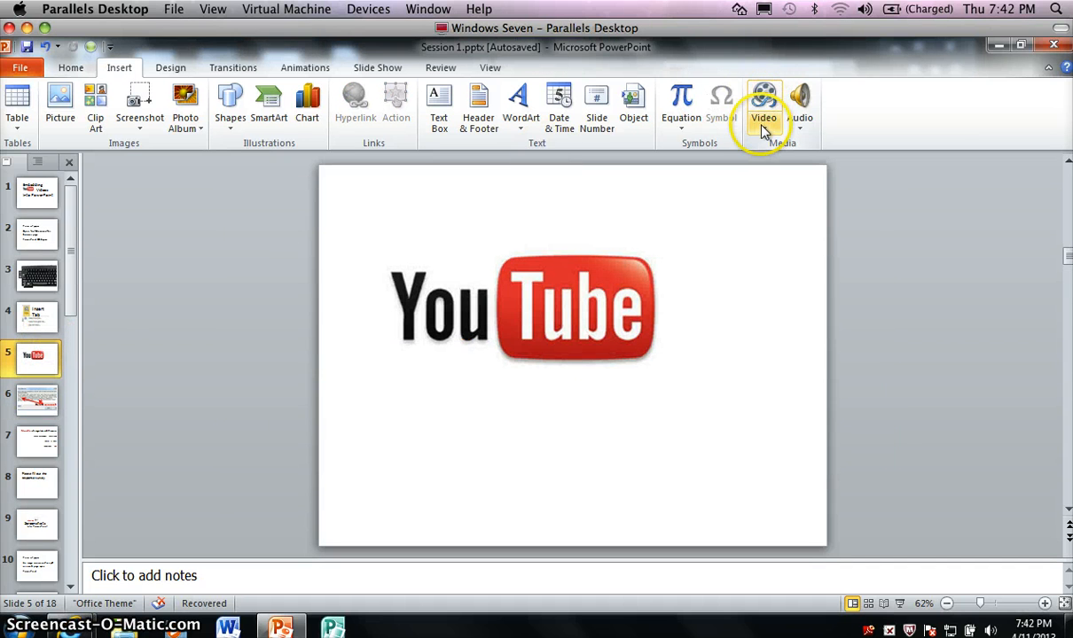
# Start inserting a video from a web site on slide 5 and paste the copied embed code.
pyautogui.click(763, 122)
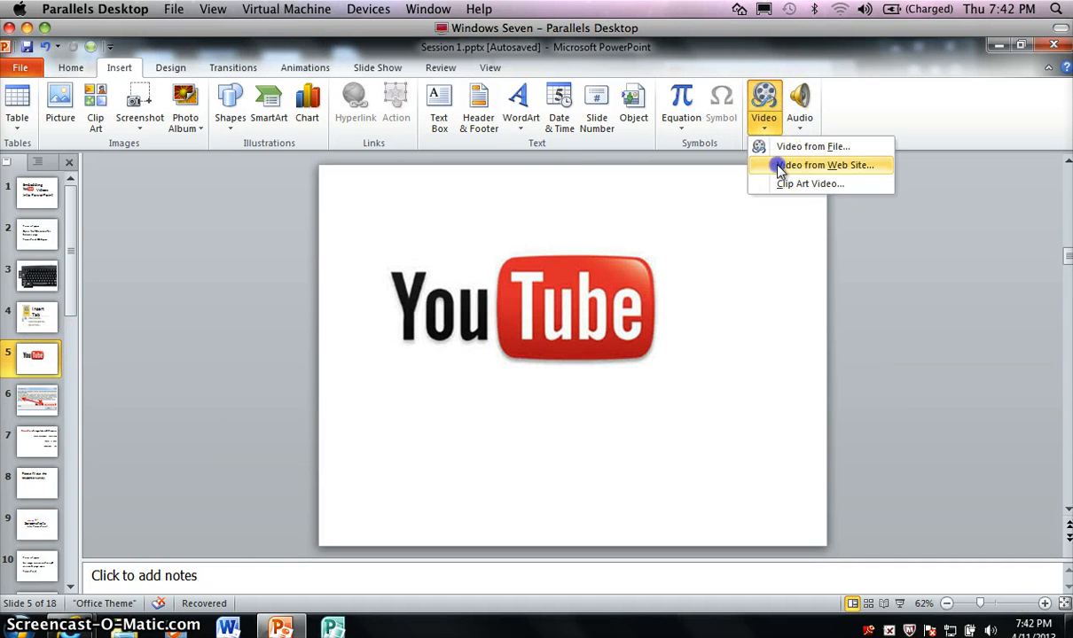
pyautogui.click(771, 166)
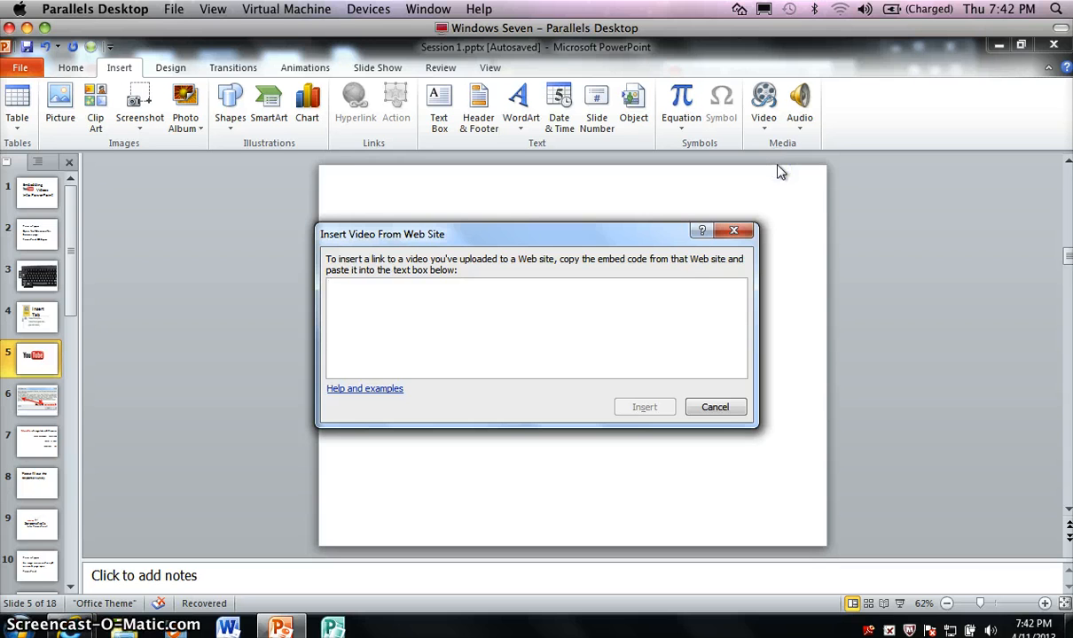
pyautogui.hotkey('ctrl', 'v')
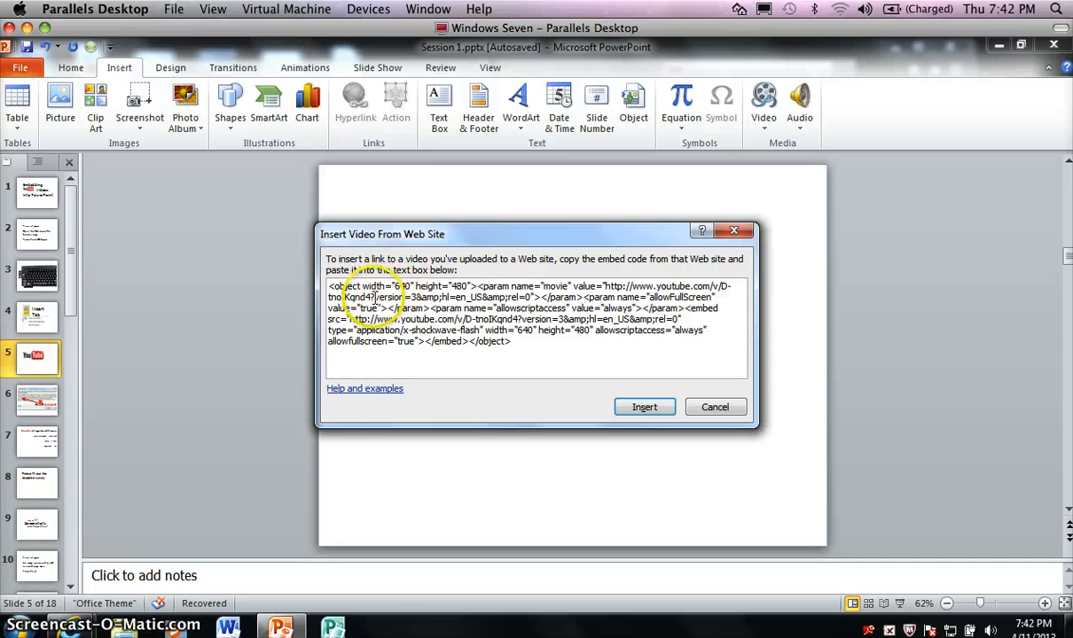
# Delete both occurrences of version=3 from the embed code and insert the video on the slide.
pyautogui.moveTo(377, 298); pyautogui.dragTo(418, 303)
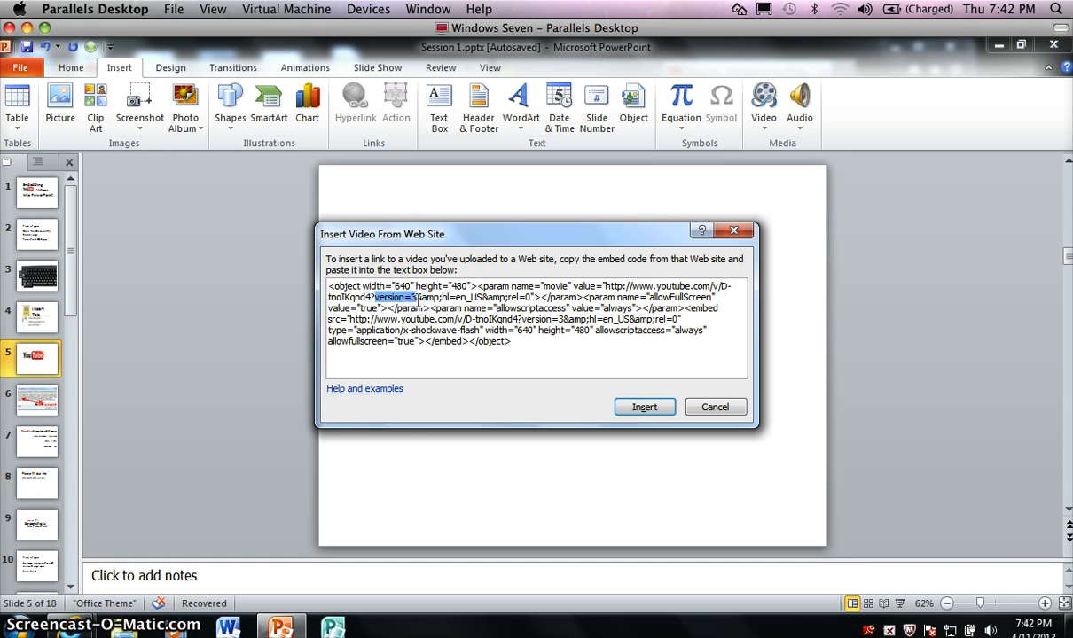
pyautogui.press('BackSpace')
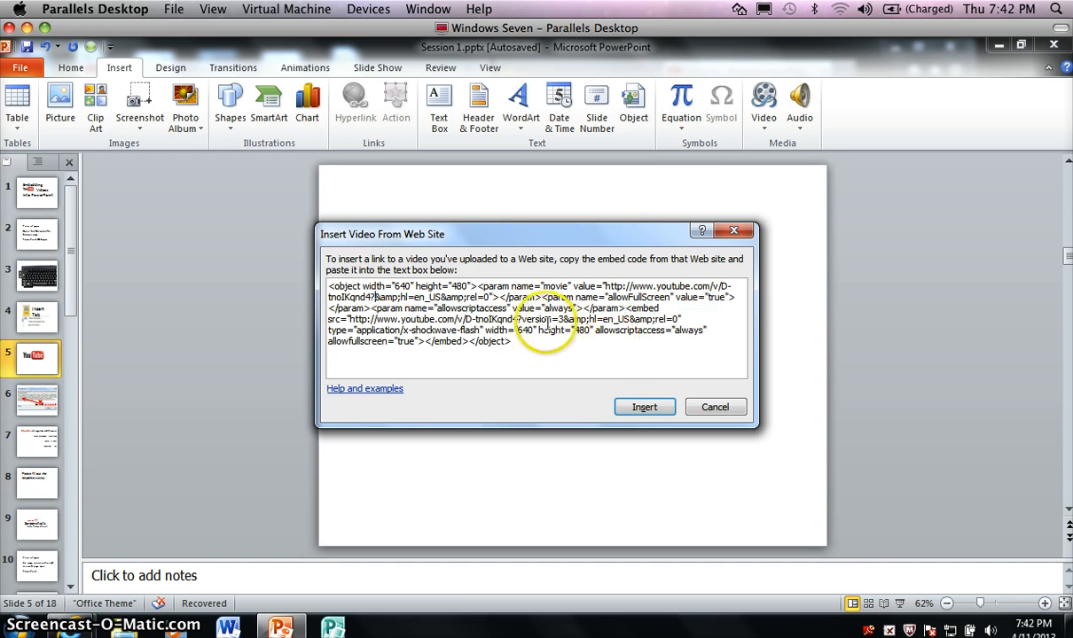
pyautogui.moveTo(521, 319); pyautogui.dragTo(562, 321)
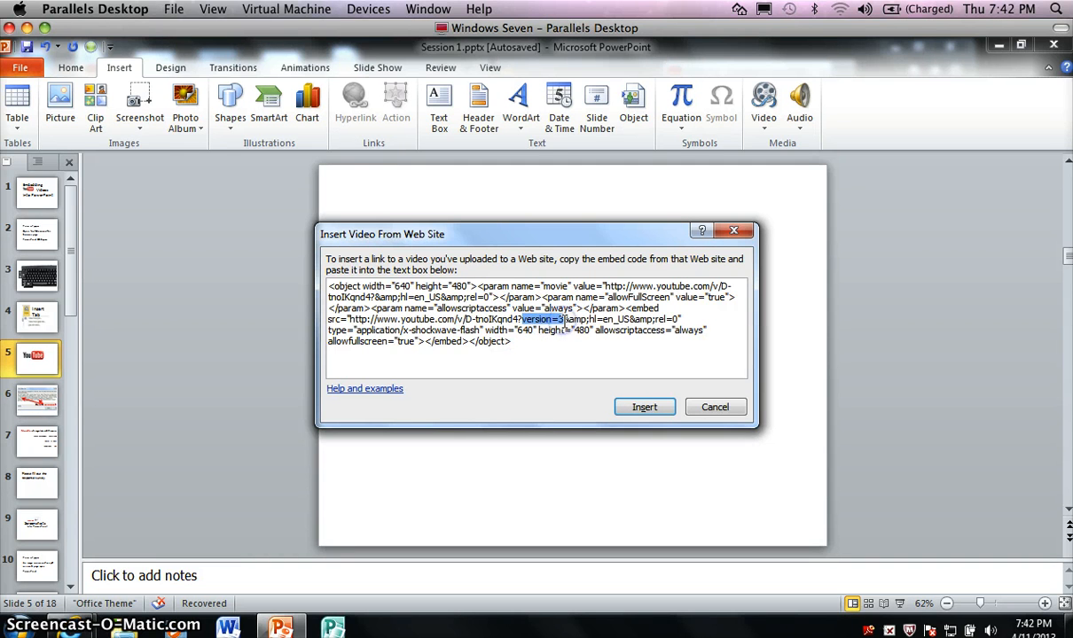
pyautogui.press('BackSpace')
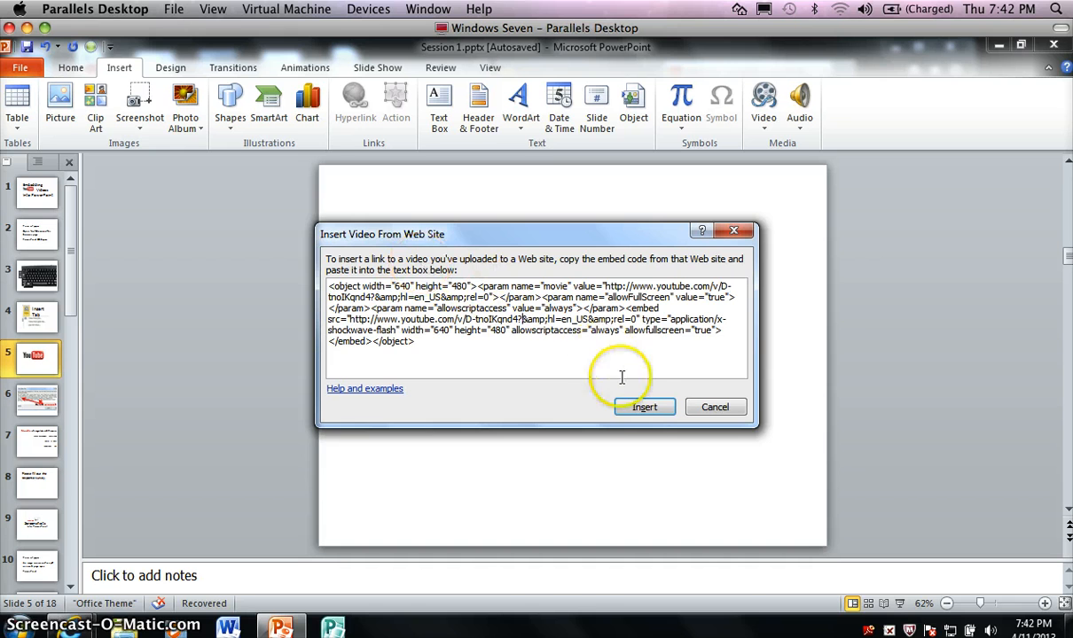
pyautogui.click(644, 410)
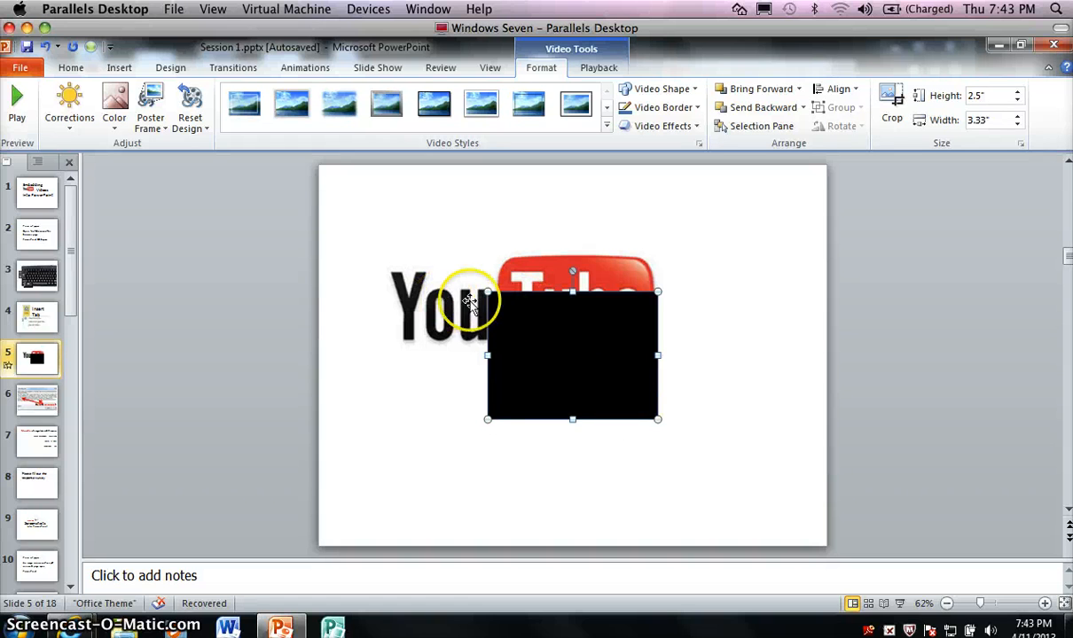
# Enlarge the inserted video at two opposite corners to about 5.25" high and 7" wide, covering the YouTube logo.
pyautogui.moveTo(486, 292); pyautogui.dragTo(377, 236)
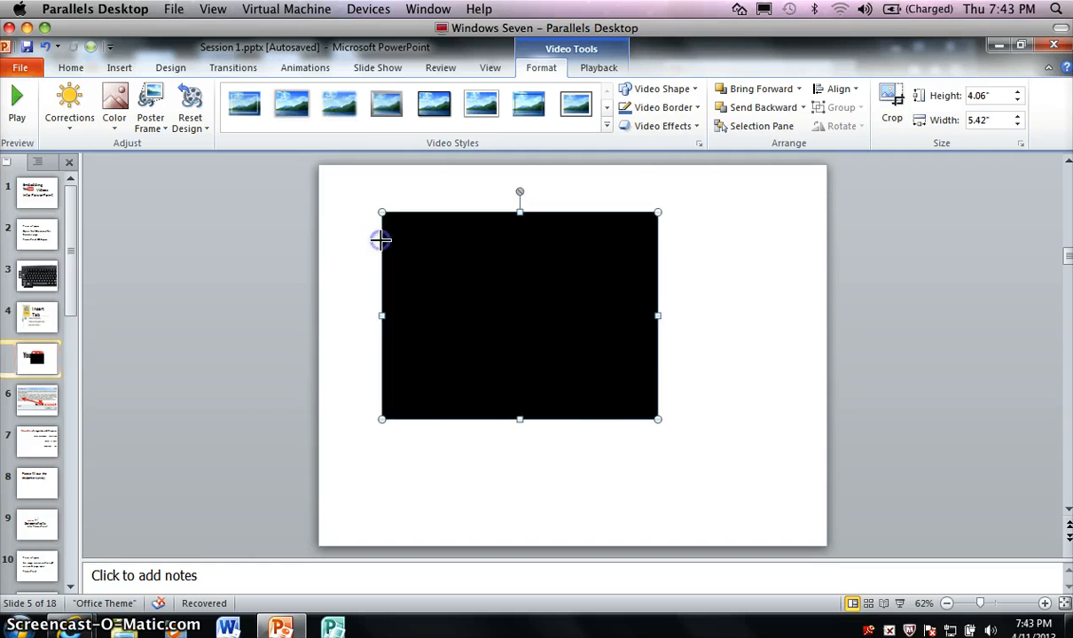
pyautogui.moveTo(657, 419); pyautogui.dragTo(738, 465)
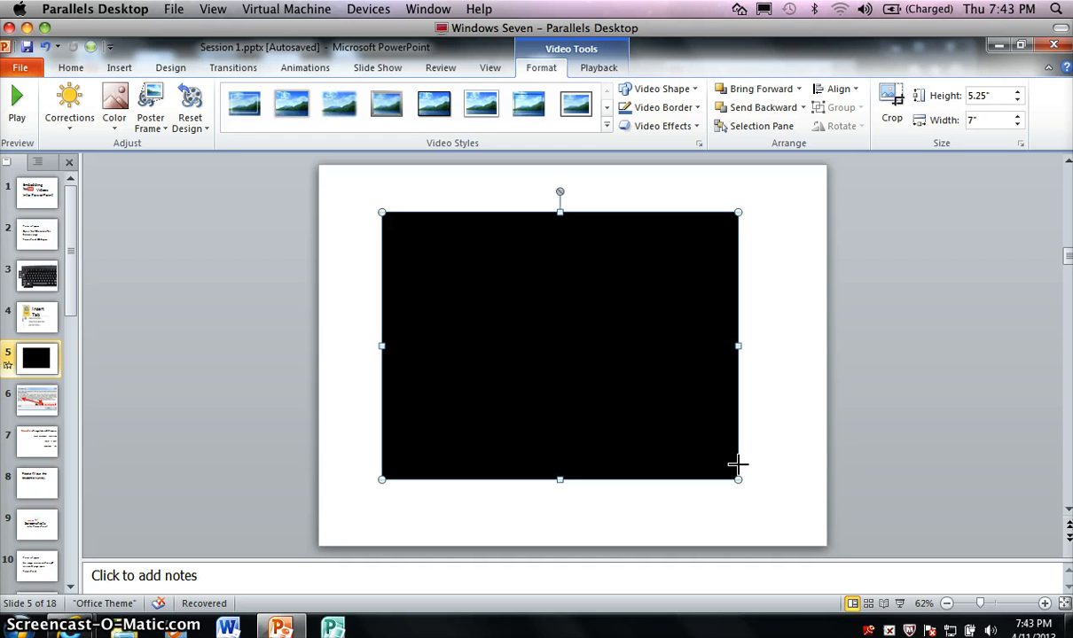
# Preview the embedded video on slide 5 by playing it briefly, and stop the playback.
pyautogui.click(17, 101)
pyautogui.click(18, 101)
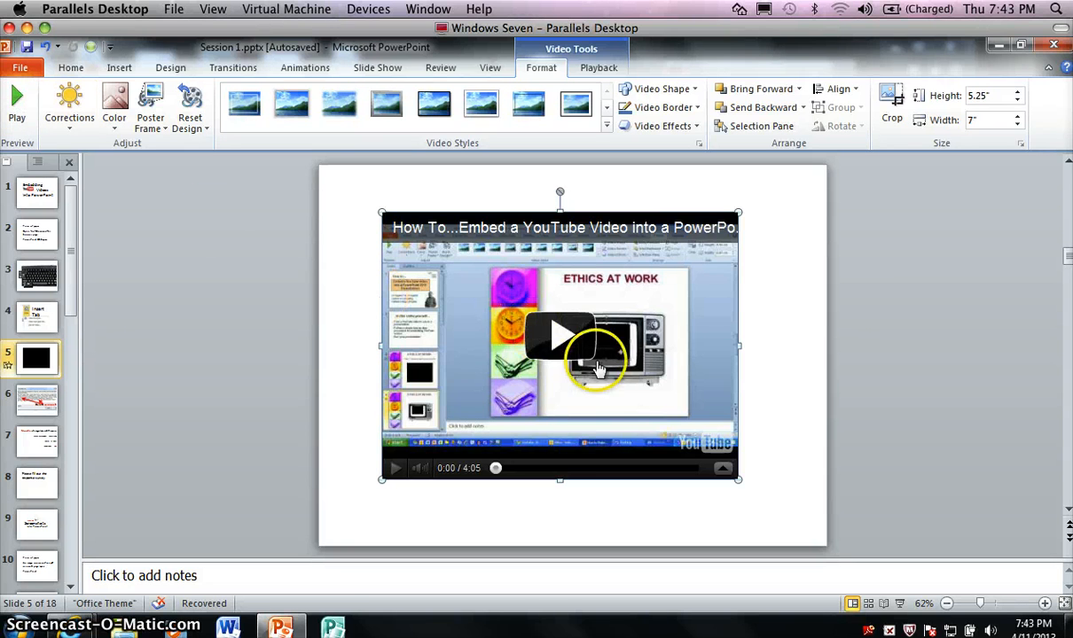
pyautogui.click(562, 339)
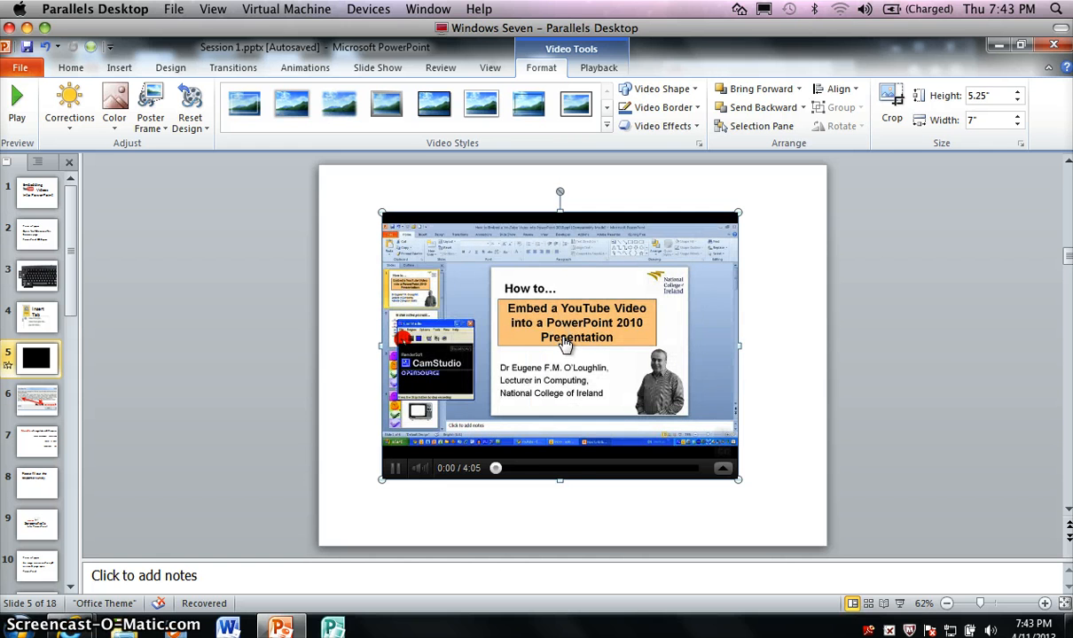
pyautogui.click(394, 469)
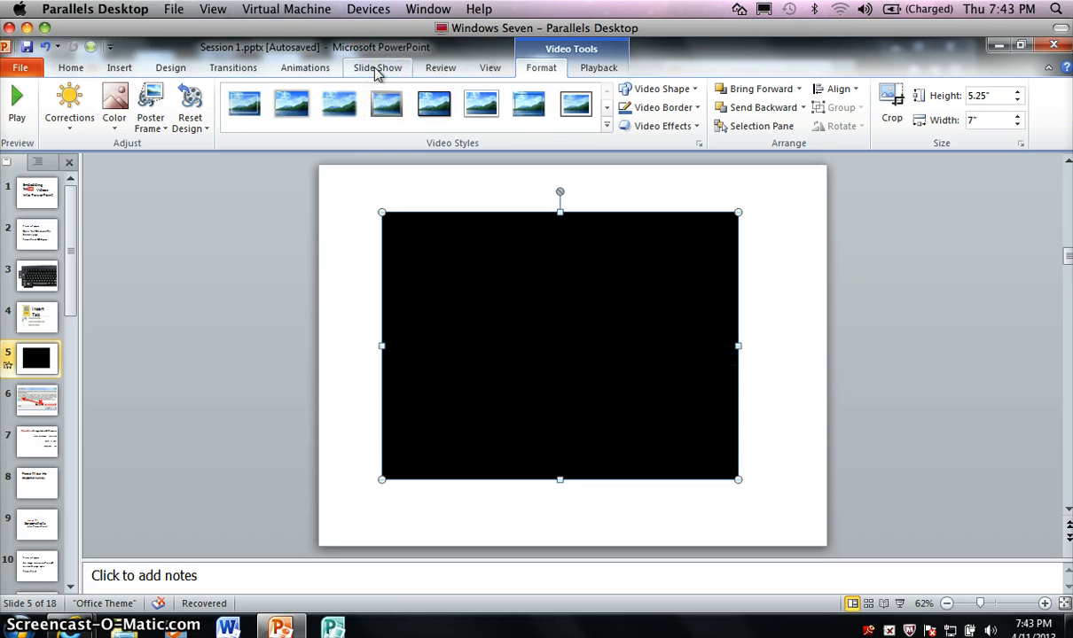
# Show the slide show options, deselect the video and go to slide 7 with the Moodle sign-in instructions.
pyautogui.click(374, 70)
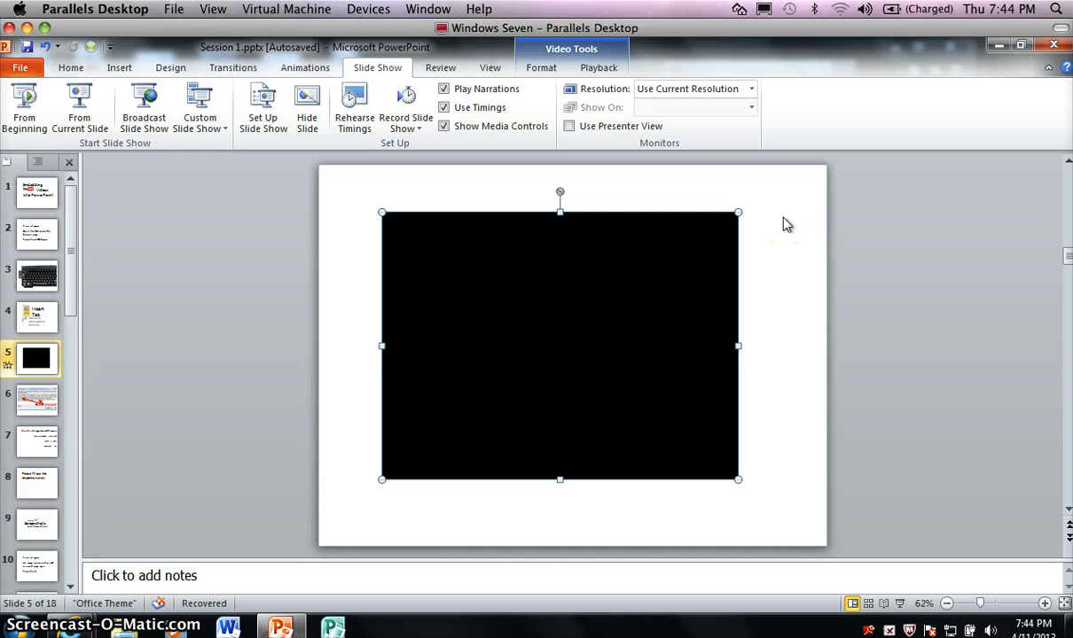
pyautogui.click(784, 220)
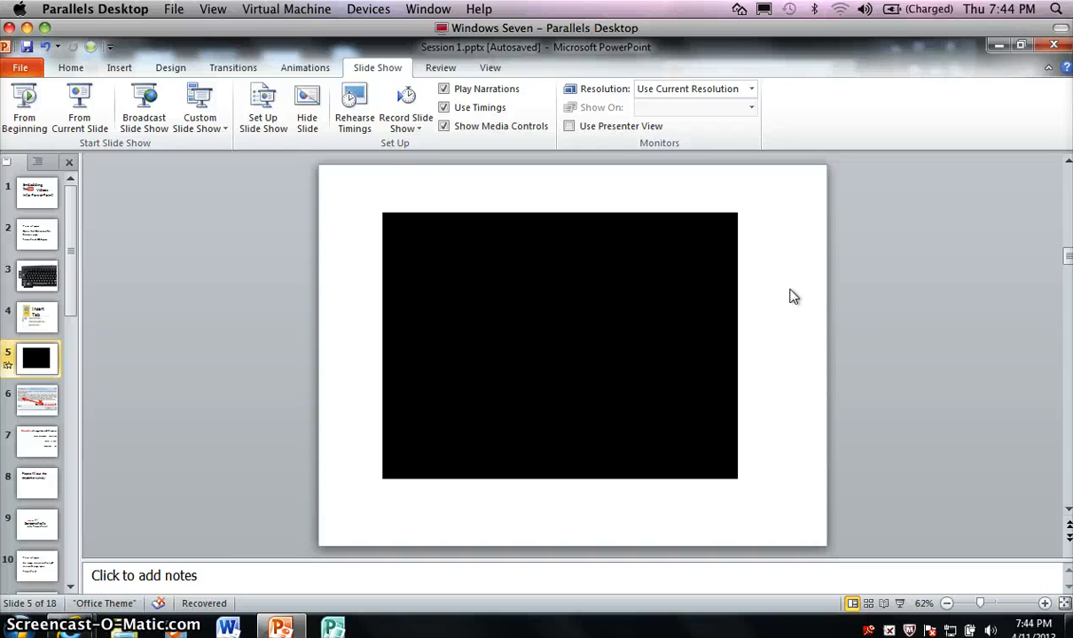
pyautogui.click(37, 441)
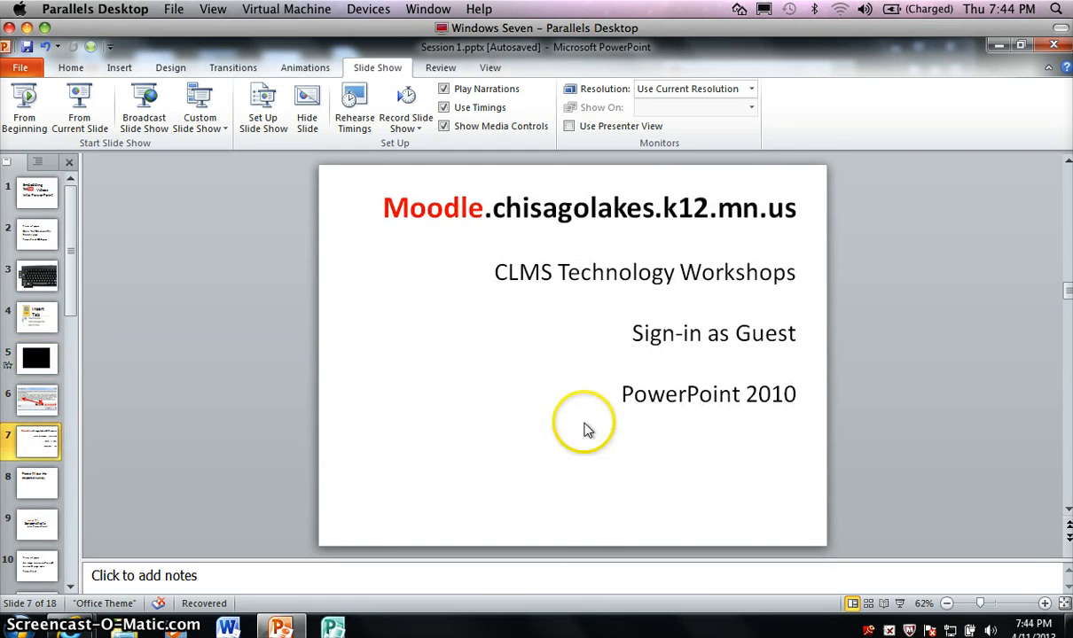